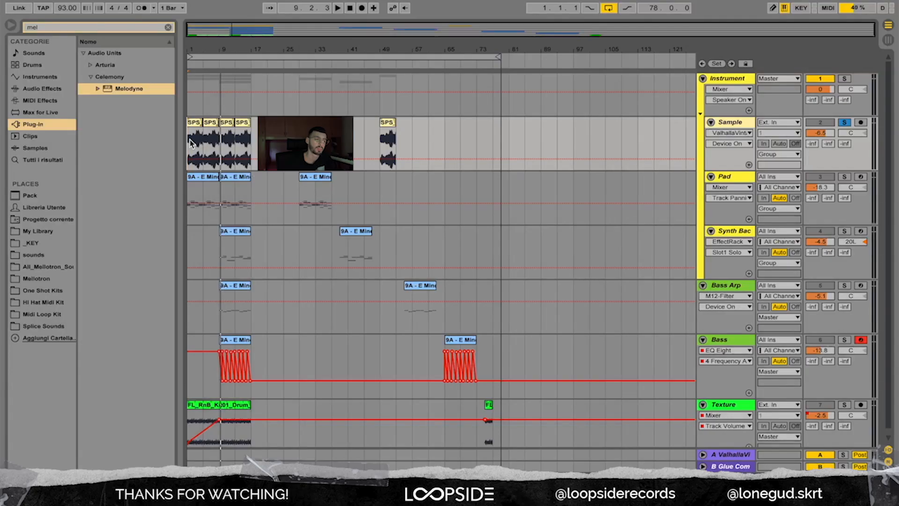
- Play the soloed Sample track from its first clip, and stop playback
{"action": "left_click", "coordinate": [191, 143]}
{"action": "key", "text": "space"}
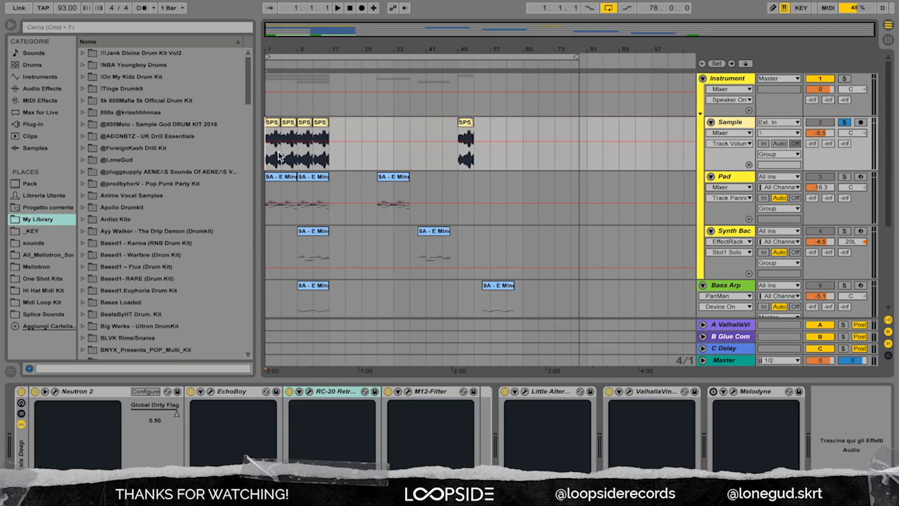
{"action": "key", "text": "space"}
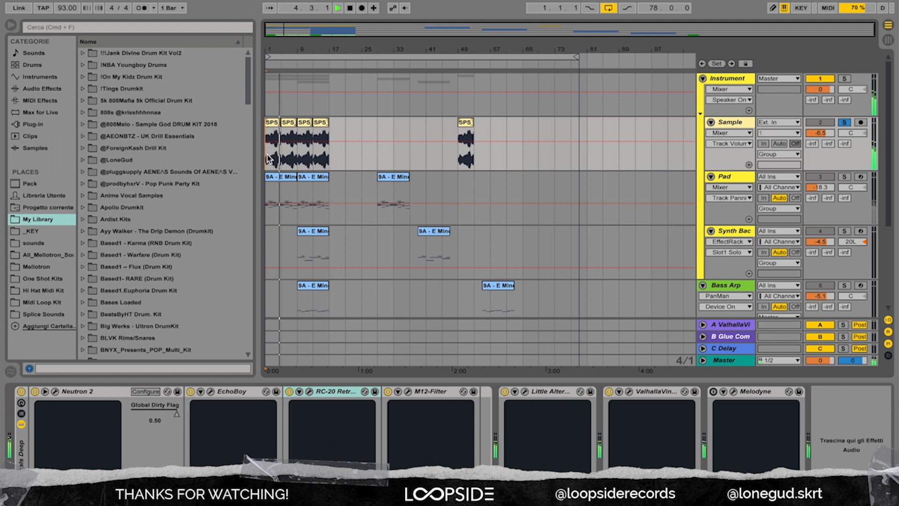
{"action": "key", "text": "space"}
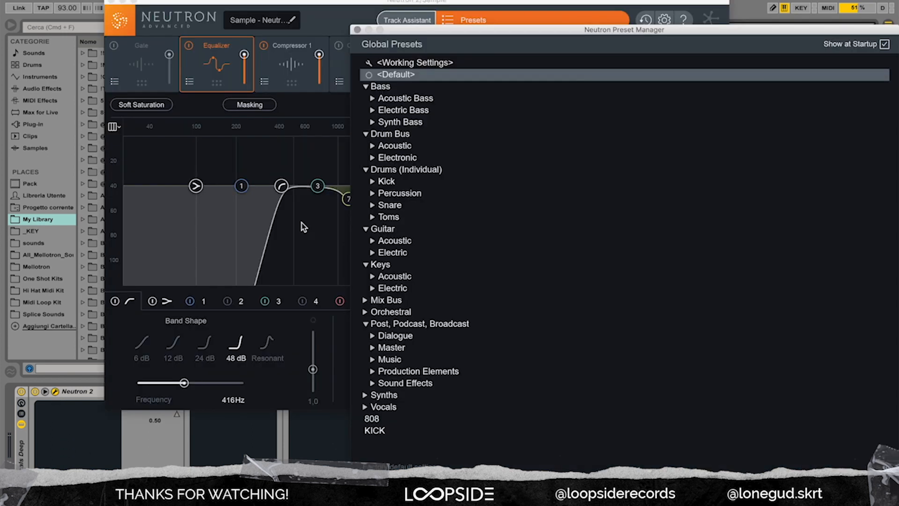
- Inspect the Neutron 2, EchoBoy and RC-20 Retro Color settings on the Sample track
{"action": "left_click", "coordinate": [357, 30]}
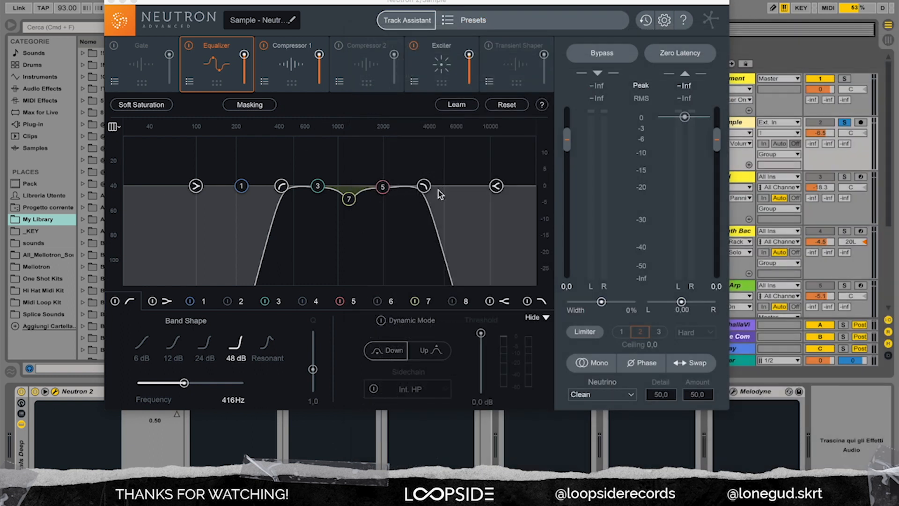
{"action": "left_click", "coordinate": [111, 2]}
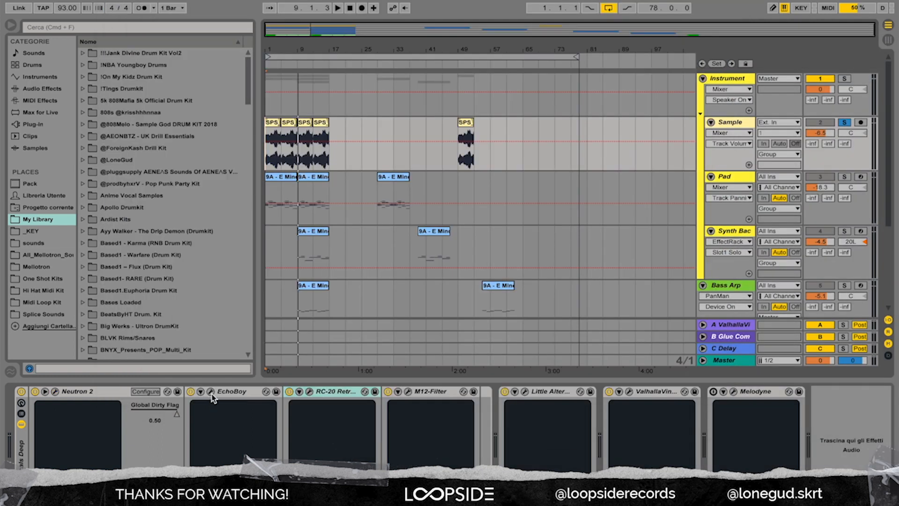
{"action": "left_click", "coordinate": [210, 392]}
{"action": "left_click", "coordinate": [116, 7]}
{"action": "left_click", "coordinate": [309, 392]}
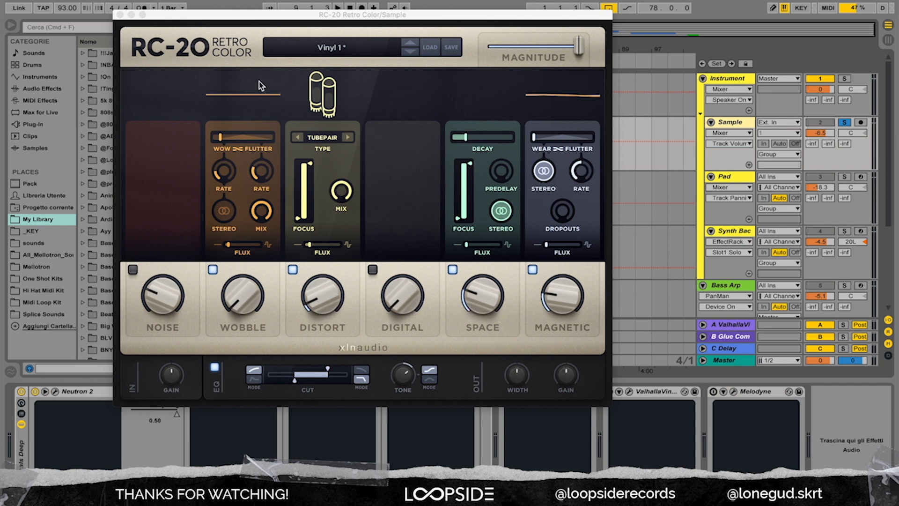
{"action": "left_click", "coordinate": [120, 15]}
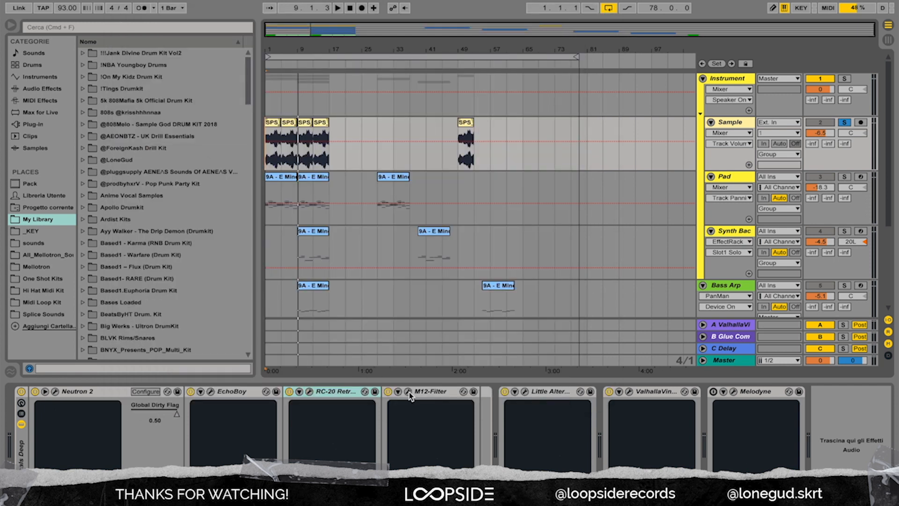
- Inspect the Sample track's M12-Filter and Little AlterBoy settings, and open its Valhalla reverb
{"action": "left_click", "coordinate": [409, 392]}
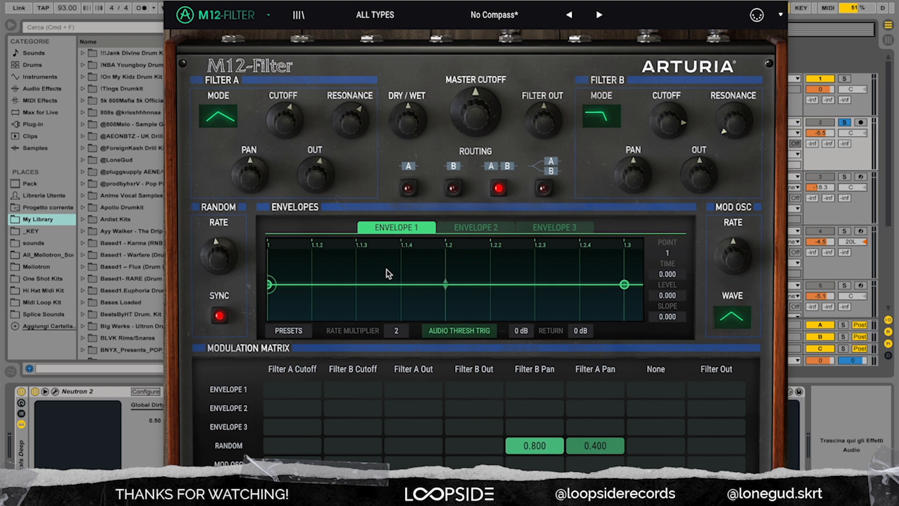
{"action": "left_click", "coordinate": [171, 1]}
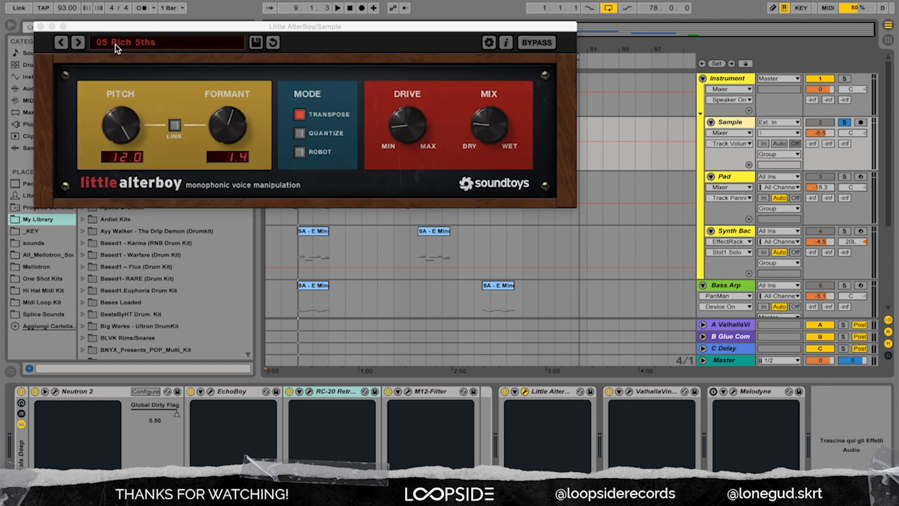
{"action": "left_click", "coordinate": [41, 26]}
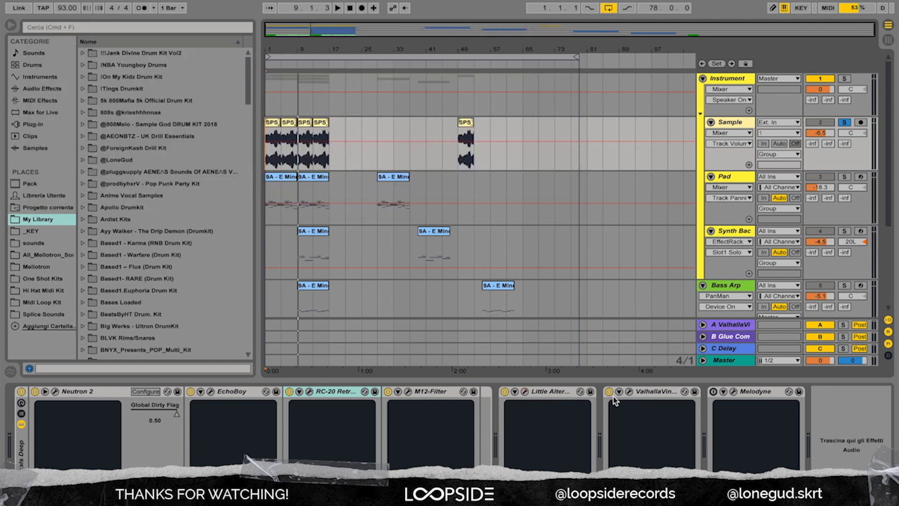
{"action": "left_click", "coordinate": [630, 391]}
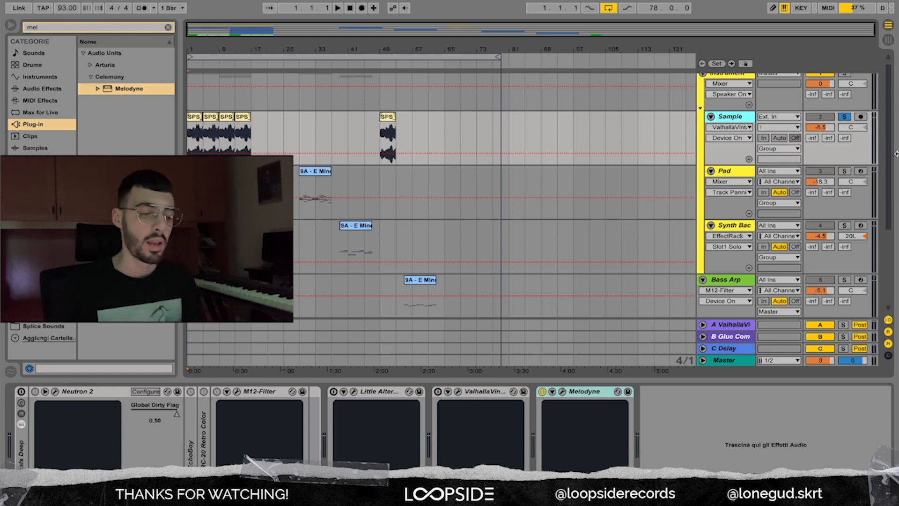
- Transfer the Sample track's audio from its start into Melodyne, and export the detected notes as MIDI
{"action": "left_click", "coordinate": [564, 392]}
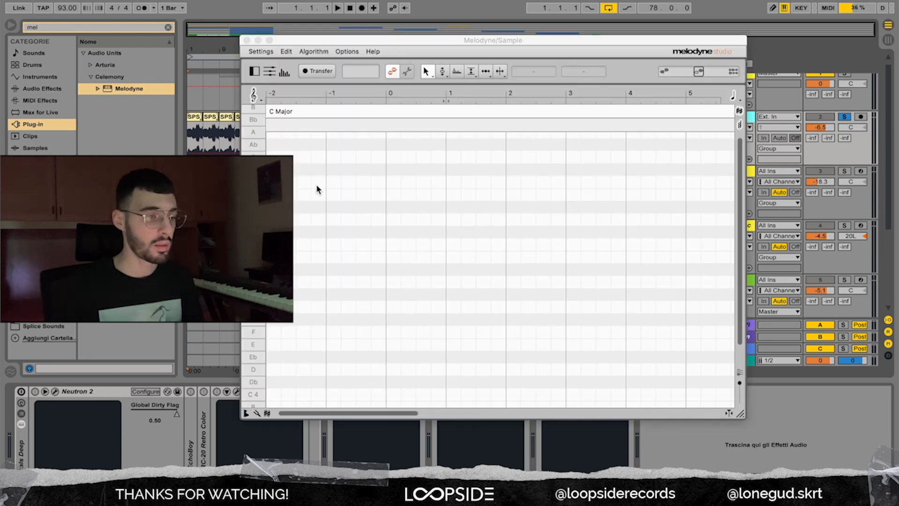
{"action": "left_click_drag", "start_coordinate": [341, 42], "coordinate": [379, 46]}
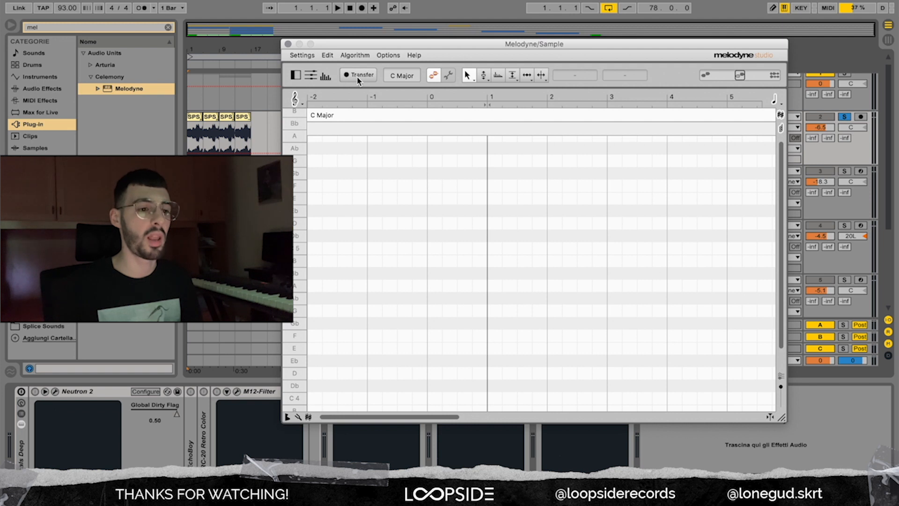
{"action": "left_click", "coordinate": [357, 76]}
{"action": "left_click", "coordinate": [190, 136]}
{"action": "key", "text": "space"}
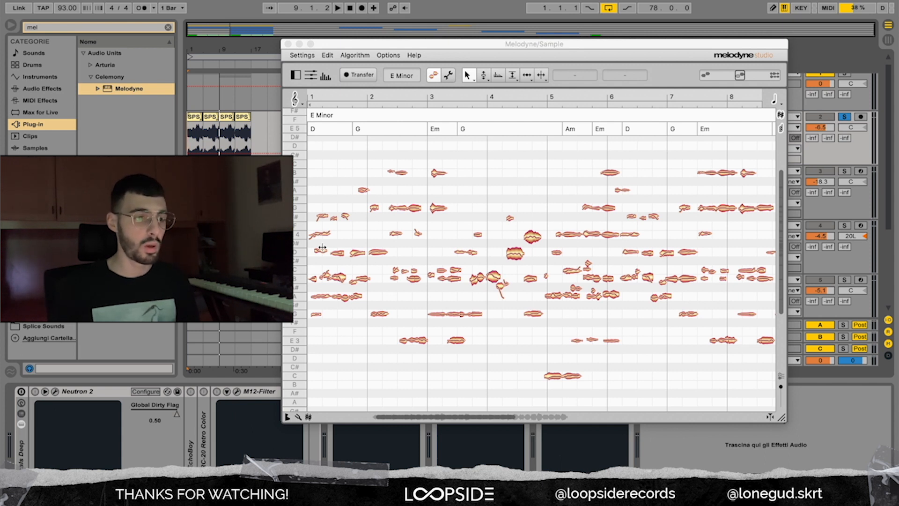
{"action": "left_click", "coordinate": [301, 55]}
{"action": "left_click", "coordinate": [305, 74]}
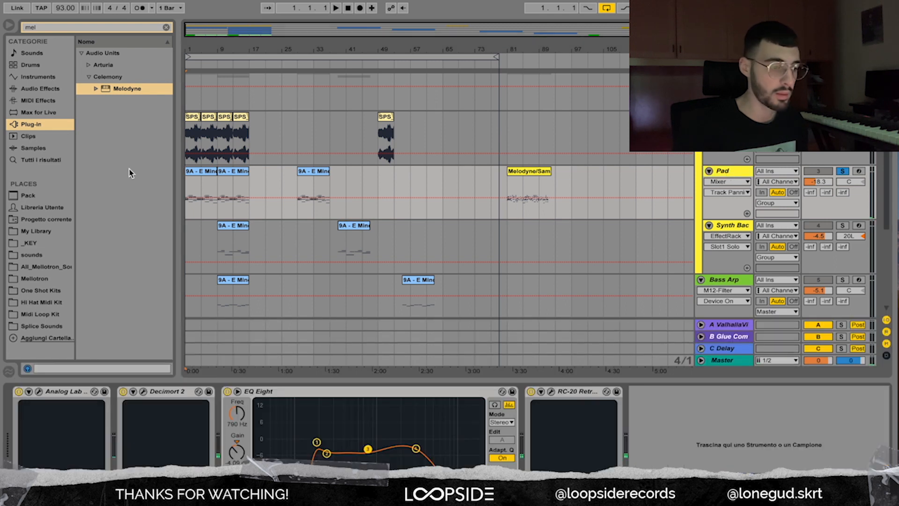
- Open the Pad track's first MIDI clip in the note editor and play it from the start
{"action": "left_click", "coordinate": [204, 173]}
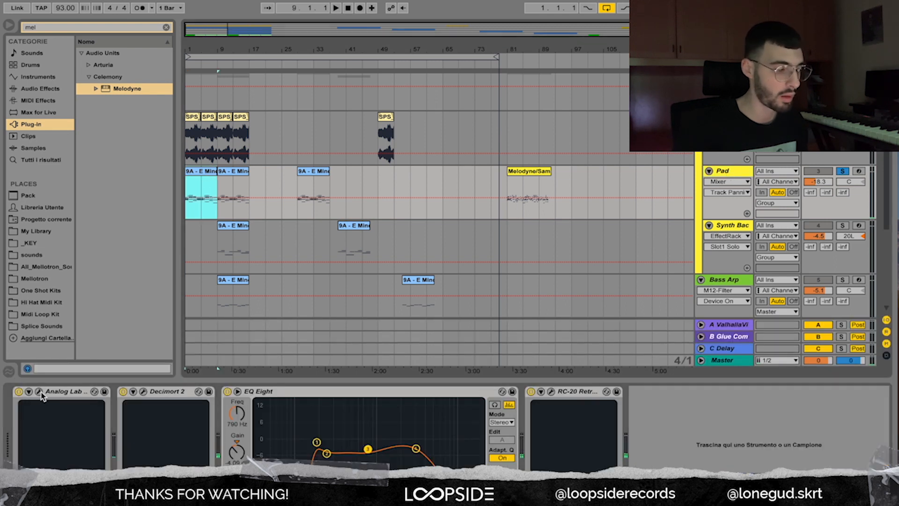
{"action": "left_click", "coordinate": [191, 189]}
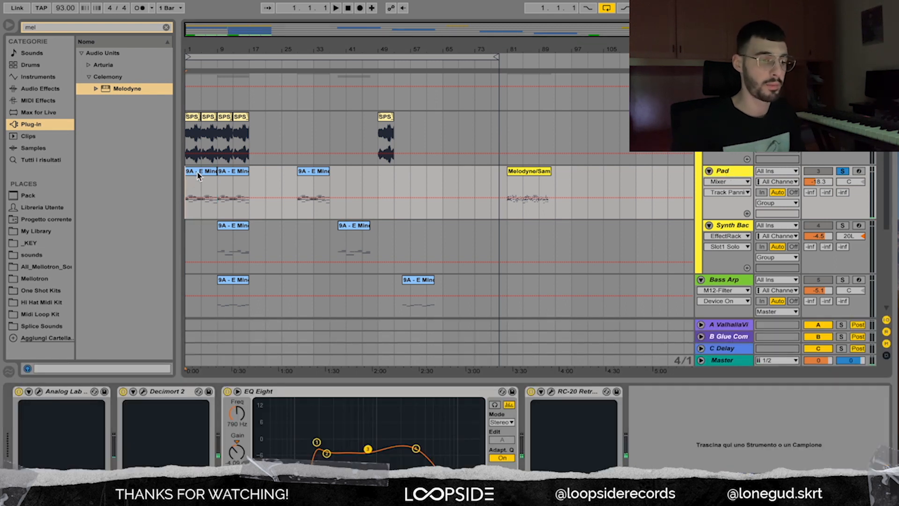
{"action": "double_click", "coordinate": [198, 173]}
{"action": "key", "text": "space"}
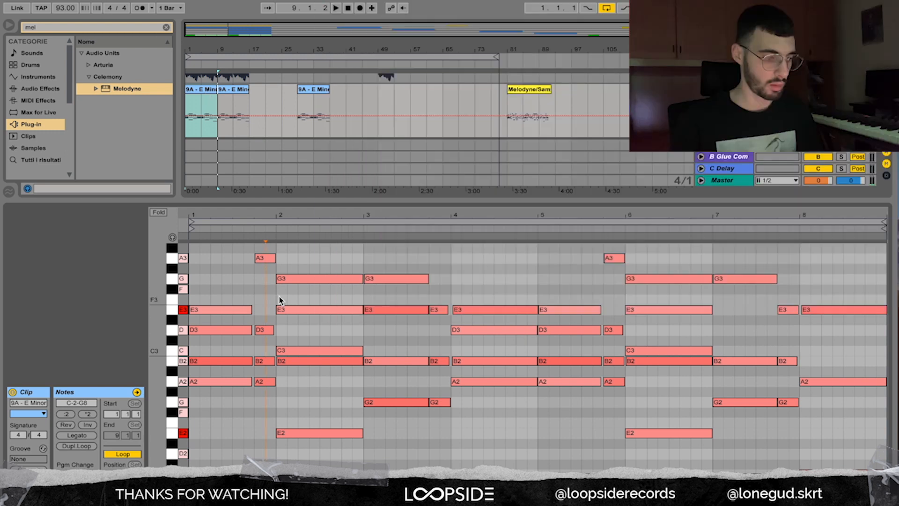
- Examine the Pad clip's chords, selecting the notes of bars 1 to 4 and of bar 7
{"action": "left_click_drag", "start_coordinate": [226, 252], "coordinate": [498, 465]}
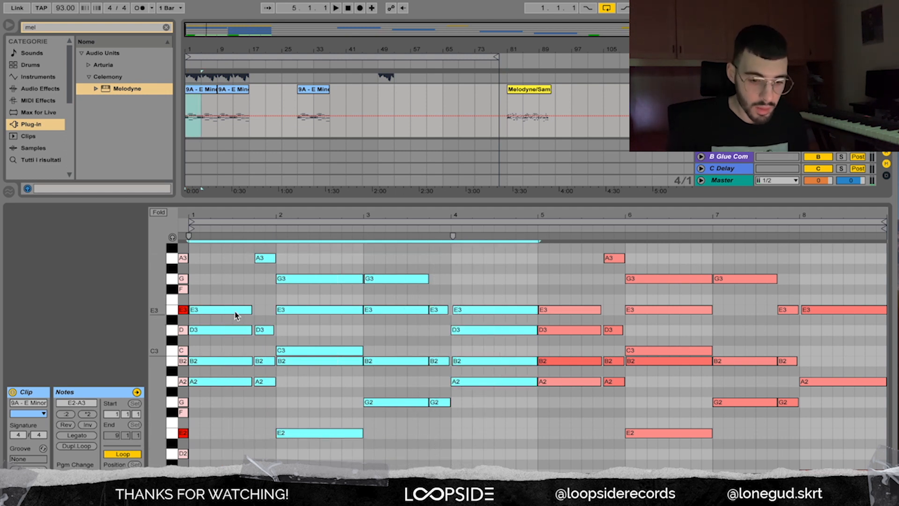
{"action": "left_click", "coordinate": [814, 284]}
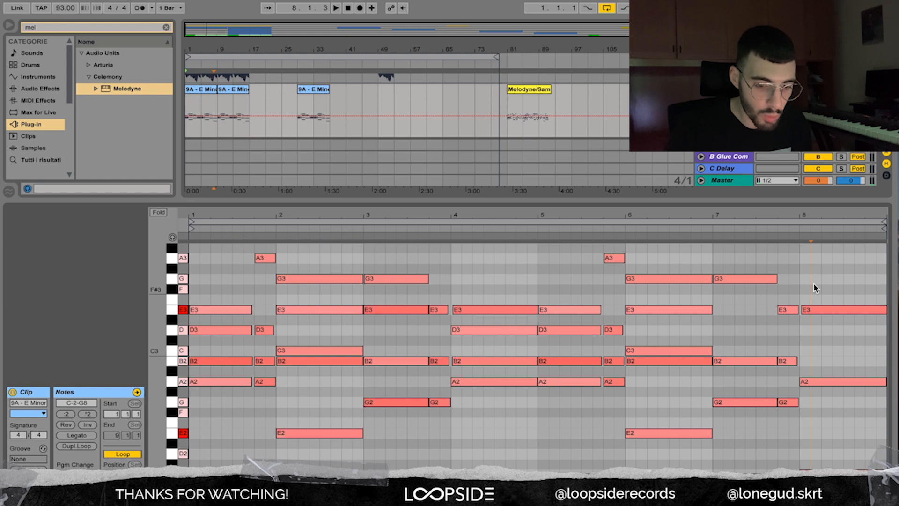
{"action": "left_click", "coordinate": [824, 332]}
{"action": "left_click", "coordinate": [818, 370]}
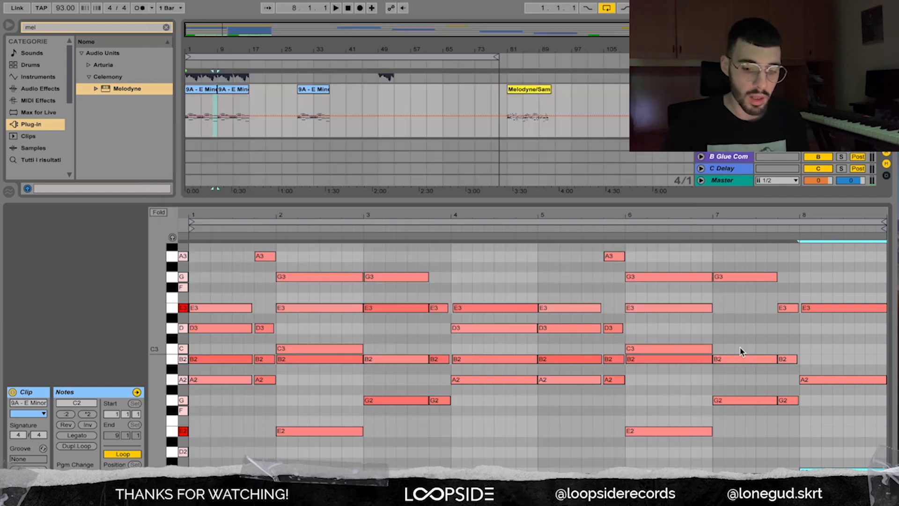
{"action": "left_click_drag", "start_coordinate": [732, 254], "coordinate": [788, 425]}
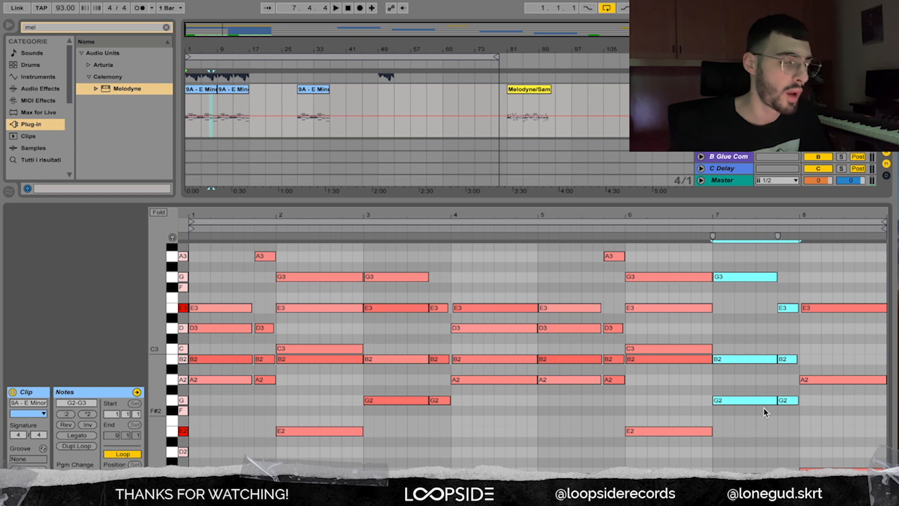
{"action": "left_click", "coordinate": [792, 424]}
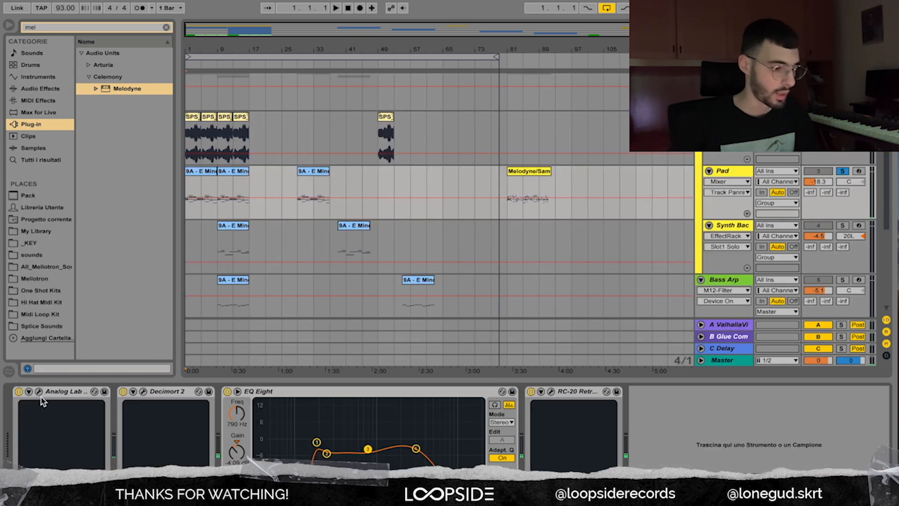
- Inspect the Pad track's Analog Lab and Decimort 2 settings, and open its RC-20 Retro Color
{"action": "left_click", "coordinate": [39, 392]}
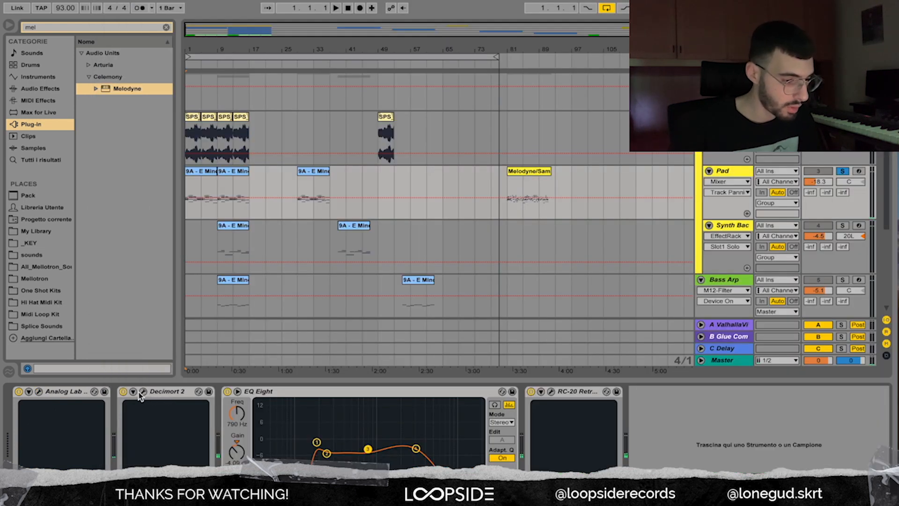
{"action": "left_click", "coordinate": [143, 391]}
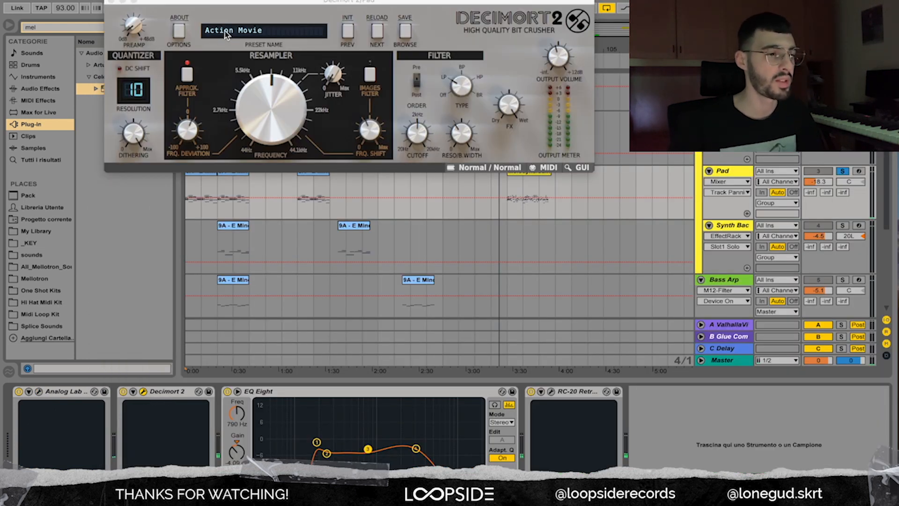
{"action": "left_click", "coordinate": [111, 2]}
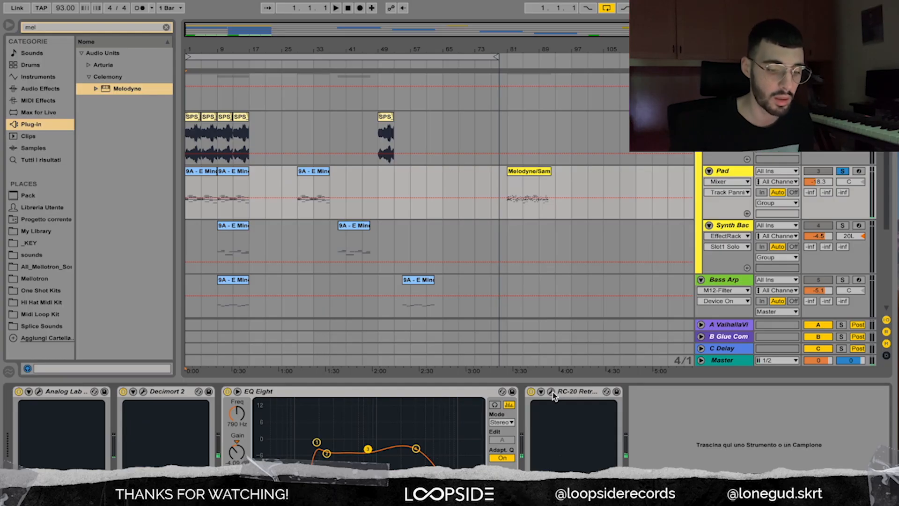
{"action": "left_click", "coordinate": [552, 392]}
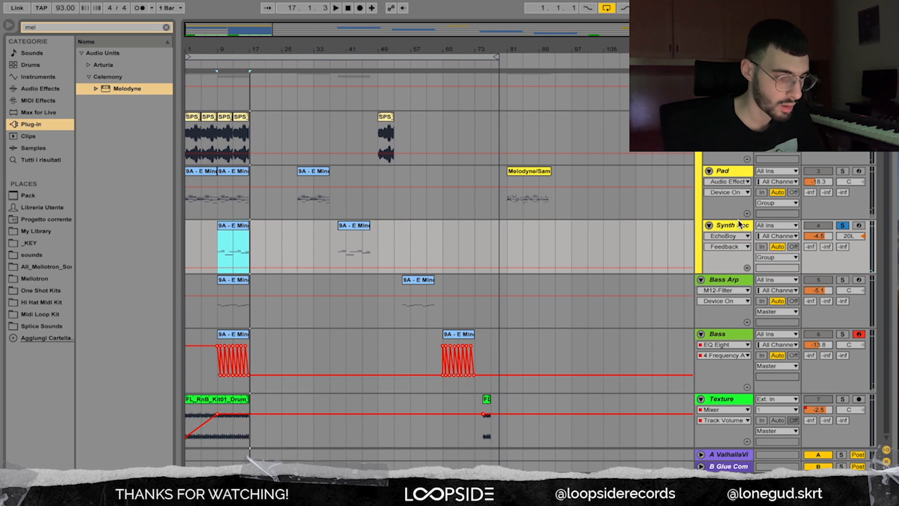
- Show the Synth Back track's device chain and inspect its Analog Lab and RC-20 Retro Color settings
{"action": "double_click", "coordinate": [739, 223]}
{"action": "scroll", "coordinate": [77, 417], "scroll_direction": "left", "scroll_amount": 5}
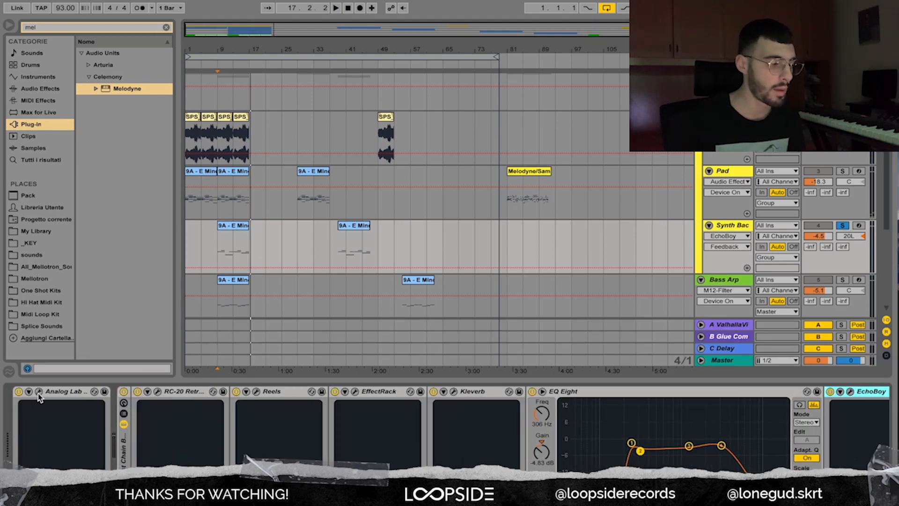
{"action": "left_click", "coordinate": [39, 392]}
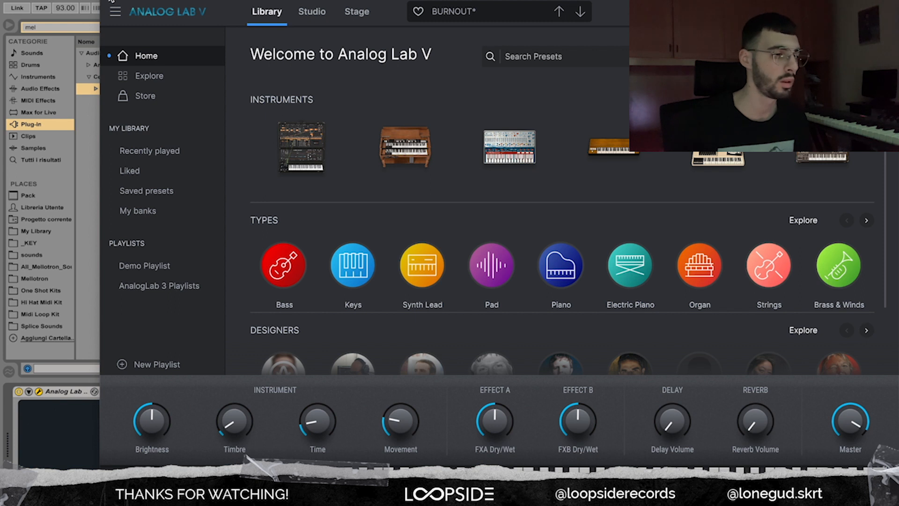
{"action": "left_click", "coordinate": [110, 1]}
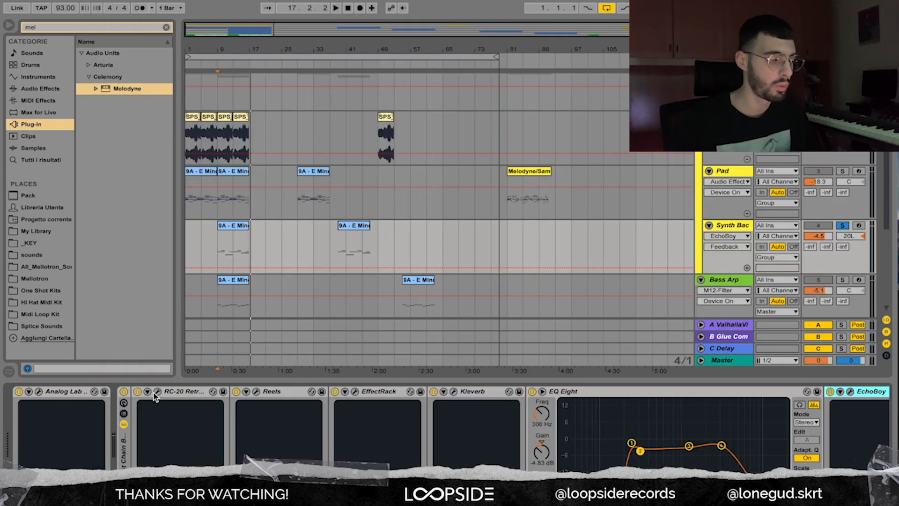
{"action": "left_click", "coordinate": [157, 392]}
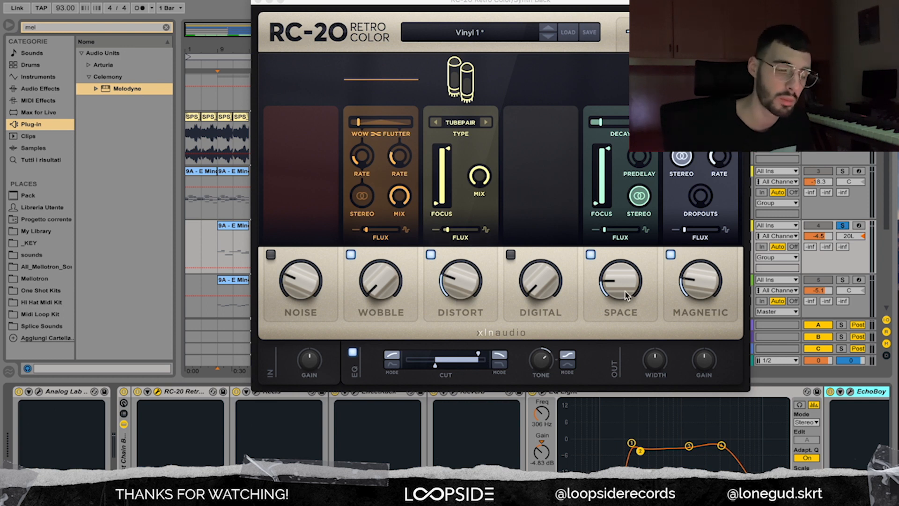
{"action": "left_click", "coordinate": [258, 2]}
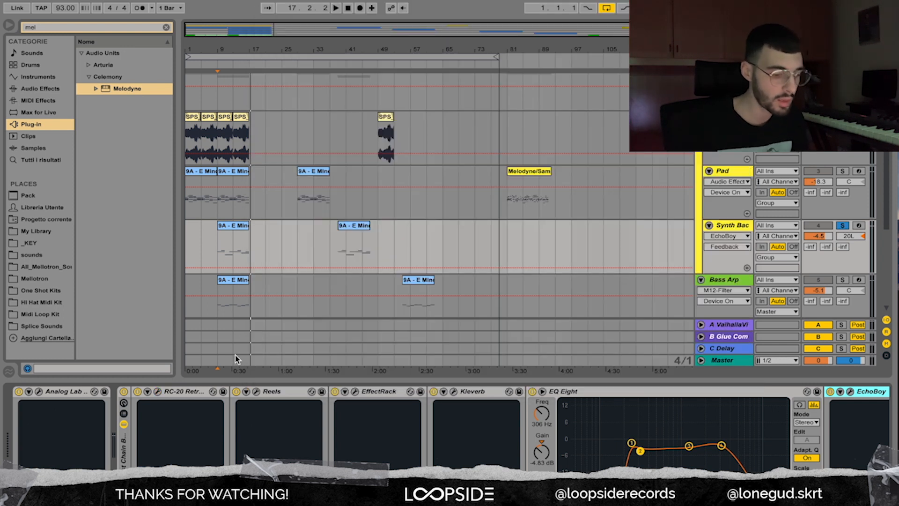
- Inspect the Reels tape and Soundtoys EffectRack settings on the Synth Back track
{"action": "left_click", "coordinate": [257, 391]}
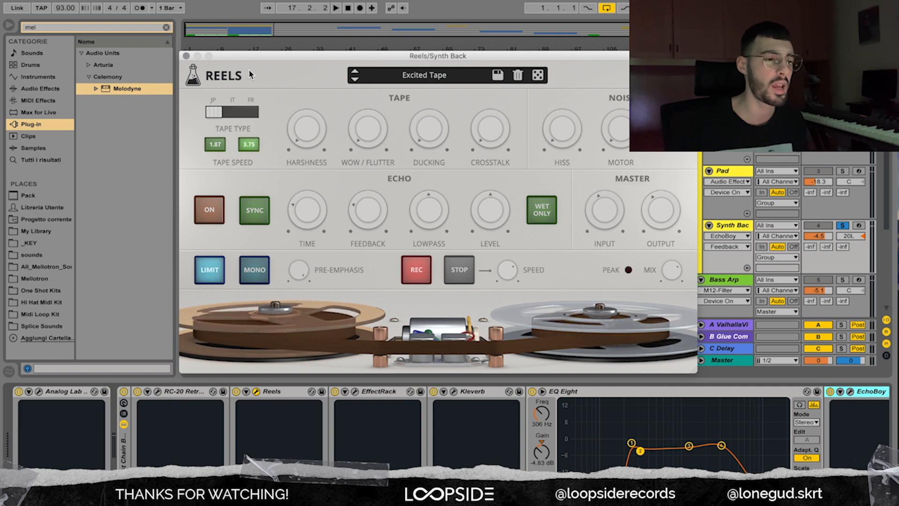
{"action": "left_click", "coordinate": [186, 55]}
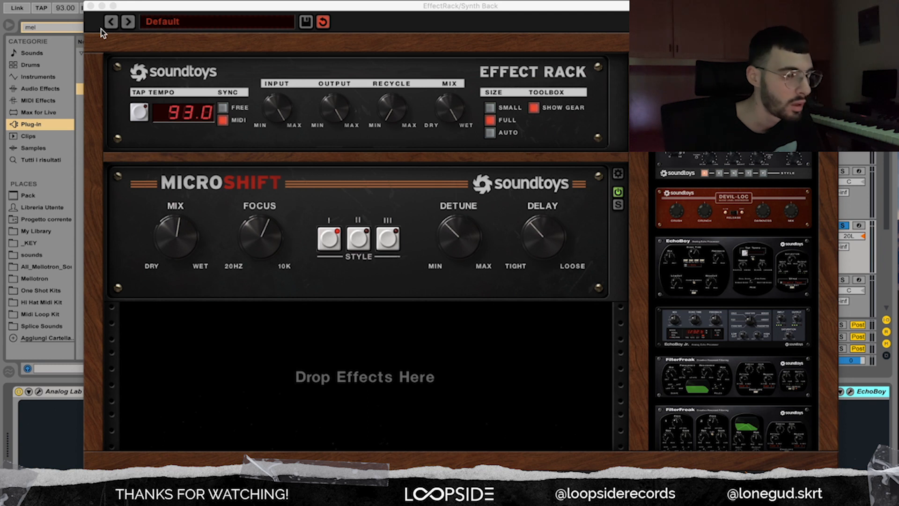
{"action": "left_click", "coordinate": [91, 6]}
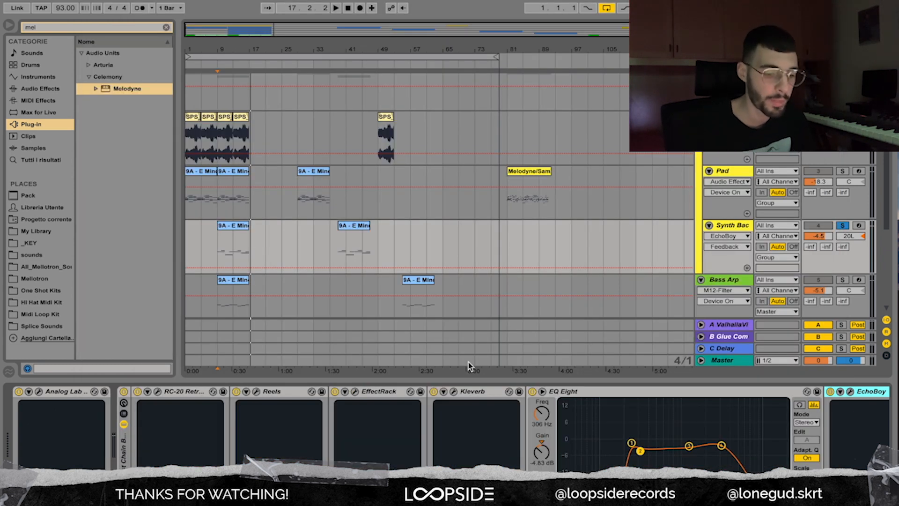
- Inspect the Kleverb reverb settings and the EchoBoy device at the end of the Synth Back track's chain
{"action": "left_click", "coordinate": [454, 391]}
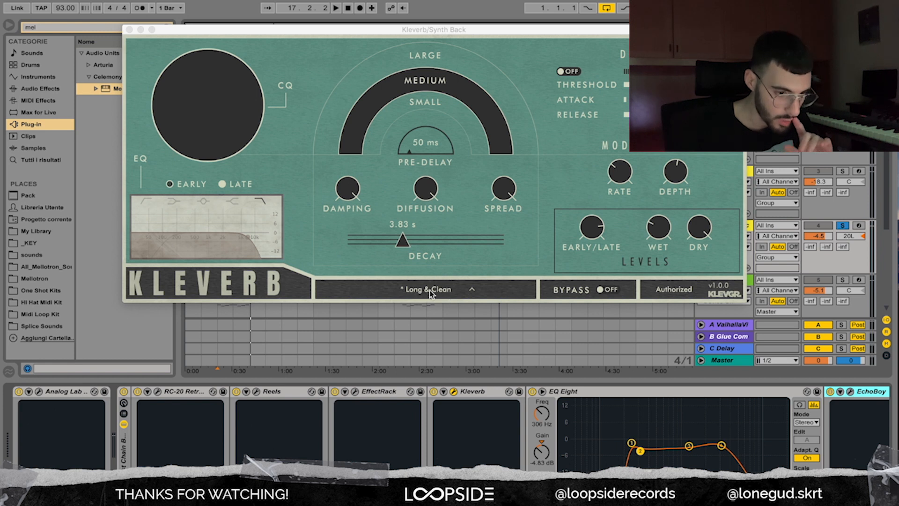
{"action": "left_click", "coordinate": [130, 29]}
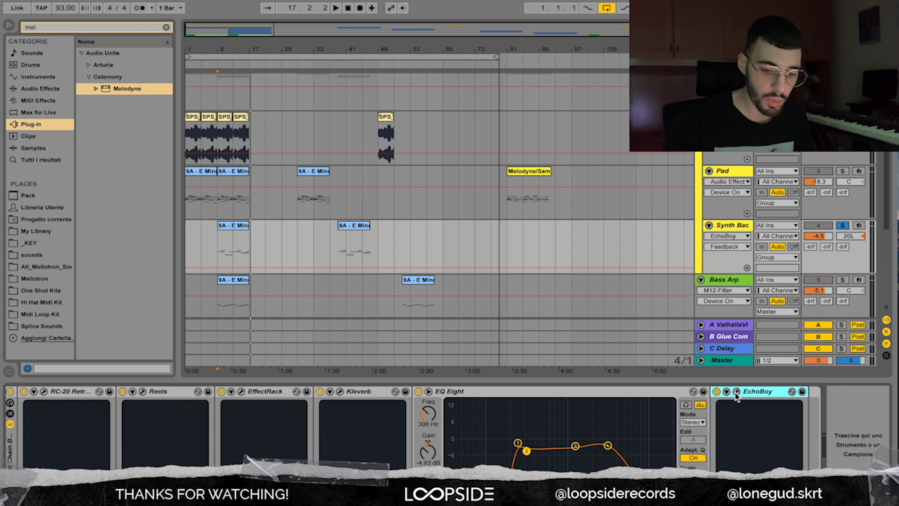
{"action": "left_click", "coordinate": [789, 250]}
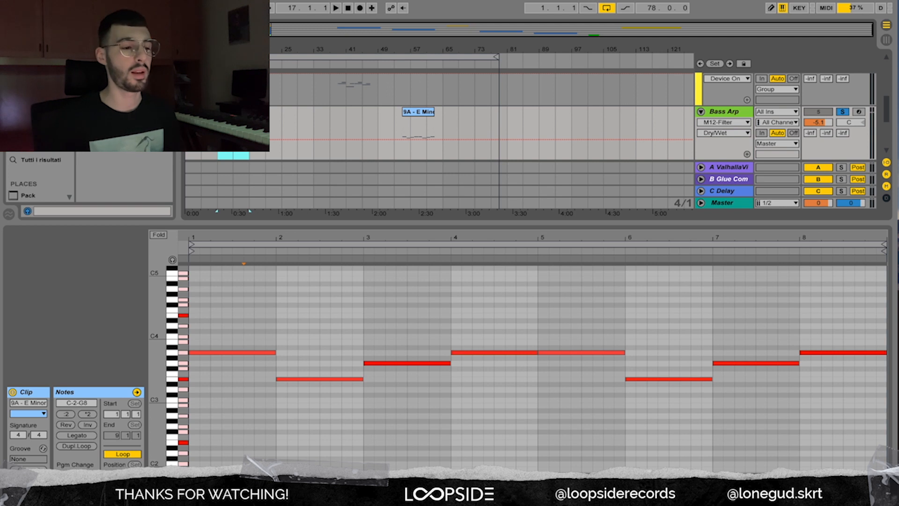
- Play the Bass Arp clip, stop playback, and show the Bass Arp track's device chain
{"action": "key", "text": "space"}
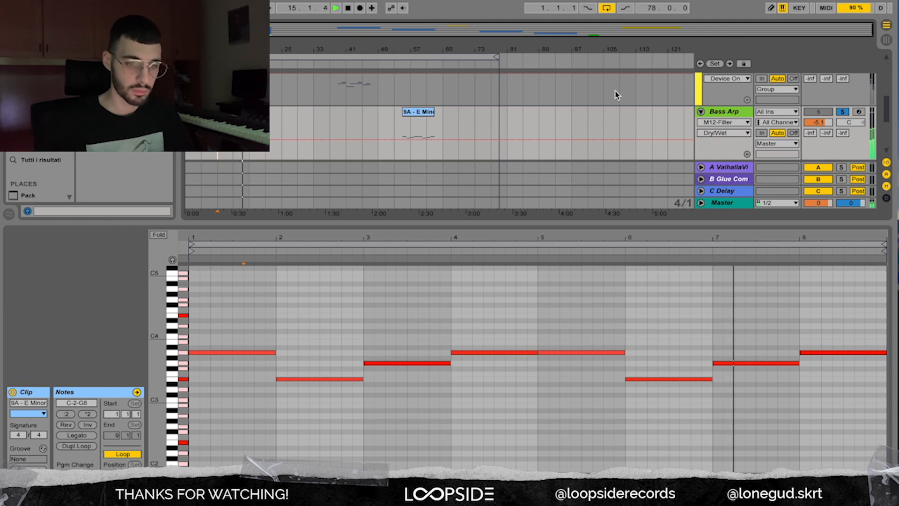
{"action": "left_click", "coordinate": [731, 116]}
{"action": "key", "text": "space"}
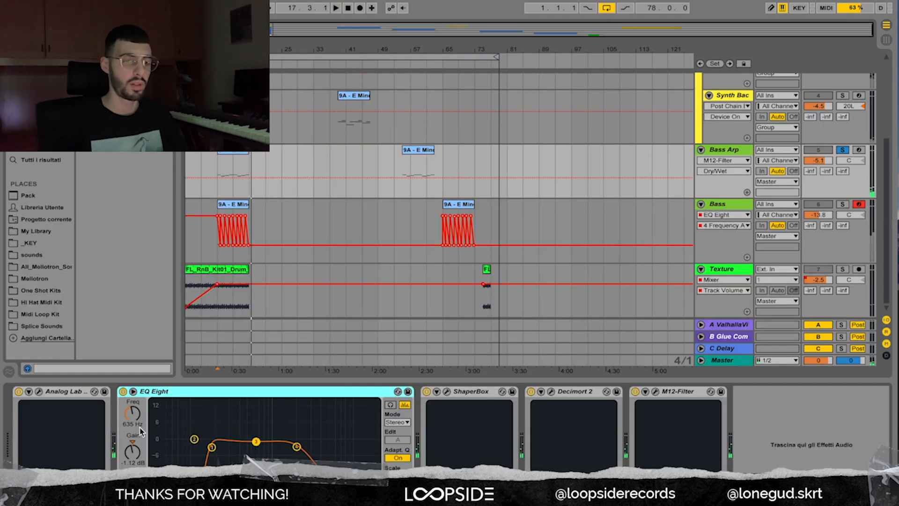
- Inspect the Bass Arp track's Analog Lab preset and select band 1 of its EQ Eight
{"action": "left_click", "coordinate": [39, 391]}
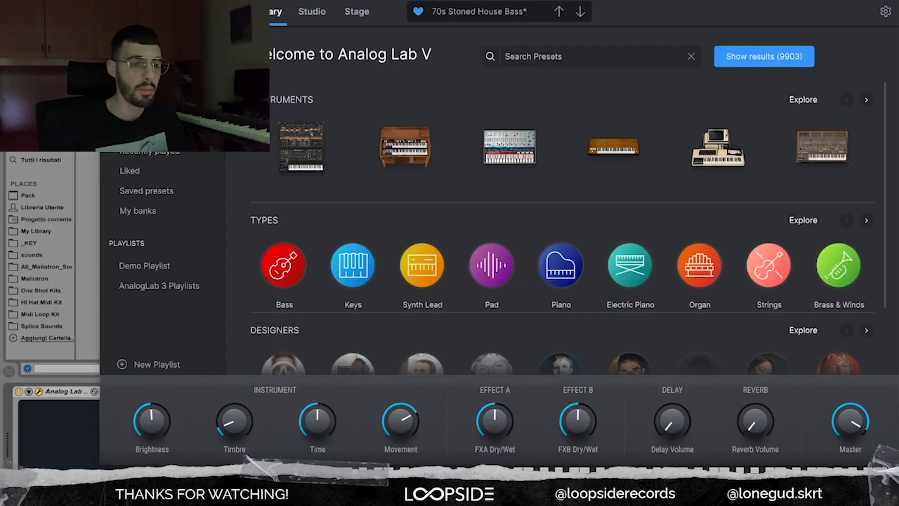
{"action": "left_click_drag", "start_coordinate": [440, 3], "coordinate": [398, 2]}
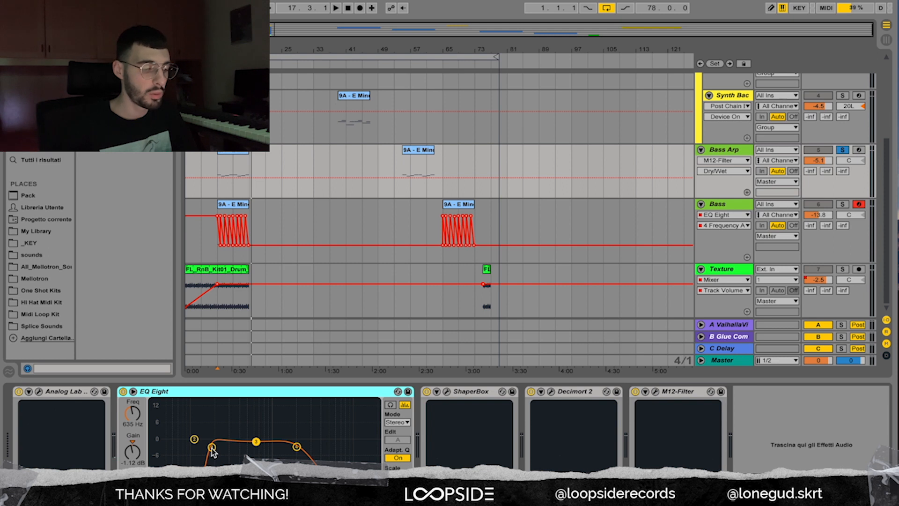
{"action": "left_click", "coordinate": [211, 448]}
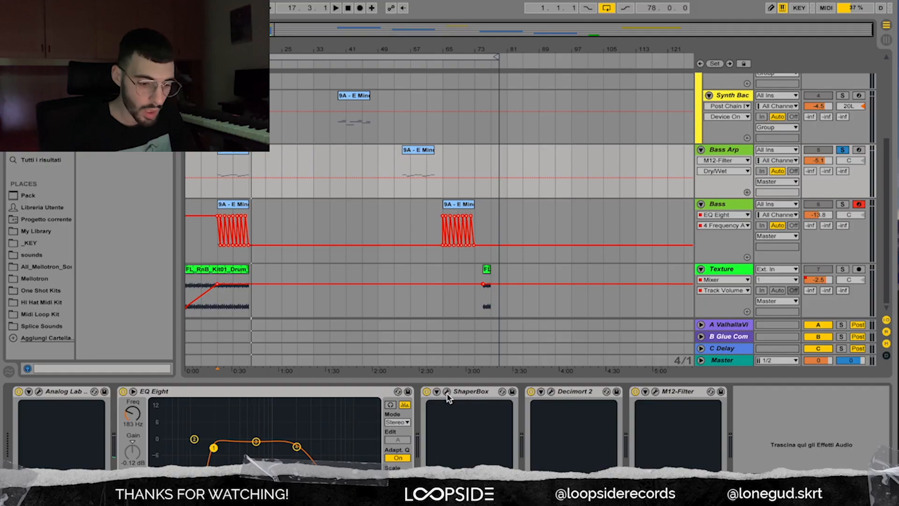
- Inspect the ShaperBox filter's LFO curve and mix settings on the Bass Arp track
{"action": "left_click", "coordinate": [447, 393]}
{"action": "left_click", "coordinate": [380, 16]}
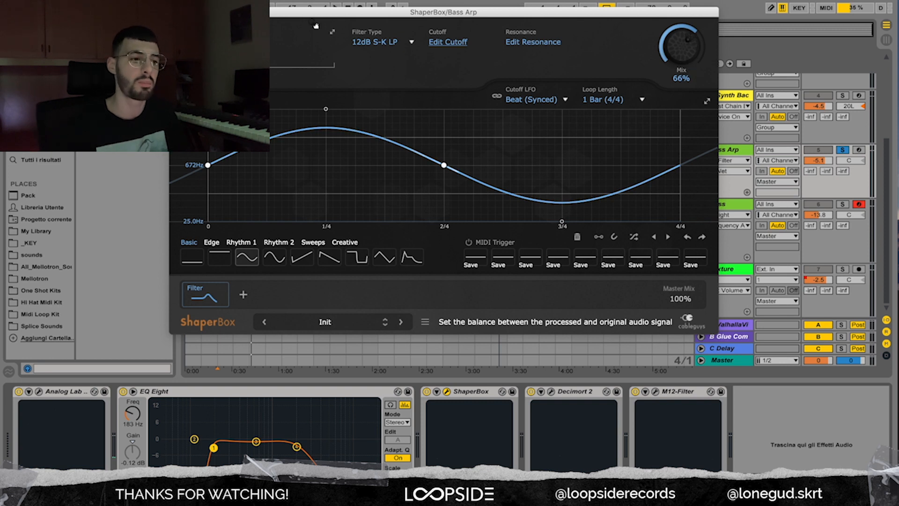
{"action": "left_click", "coordinate": [446, 391]}
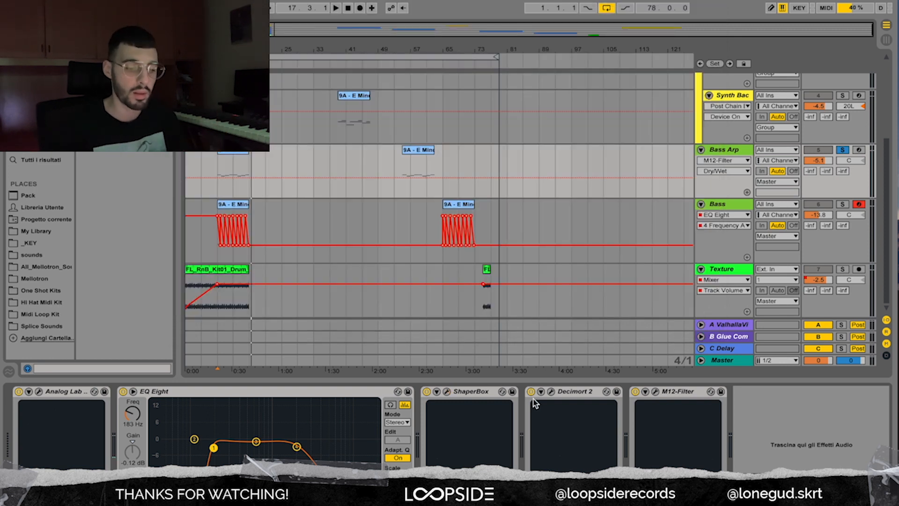
- Inspect the Decimort 2 bit crusher settings on the Bass Arp track, and open its M12-Filter
{"action": "left_click", "coordinate": [552, 392]}
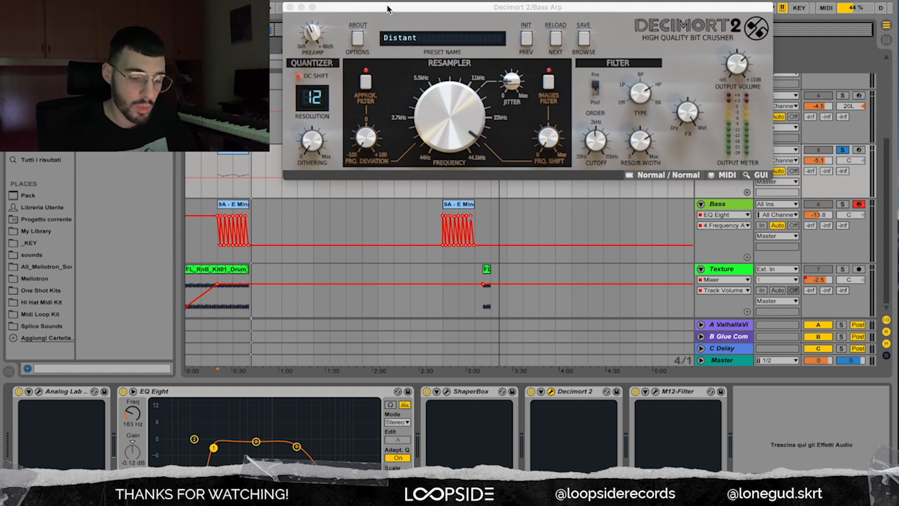
{"action": "left_click_drag", "start_coordinate": [388, 9], "coordinate": [382, 19]}
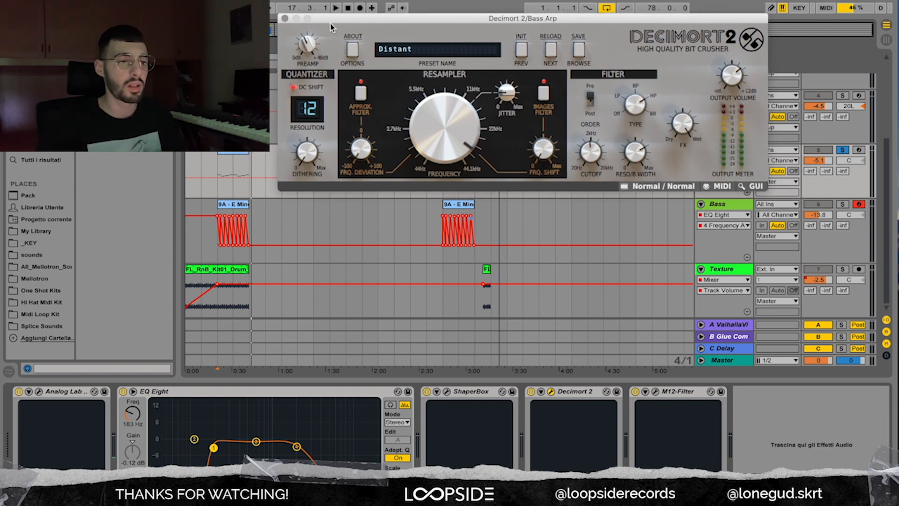
{"action": "left_click", "coordinate": [285, 18]}
{"action": "left_click", "coordinate": [655, 391]}
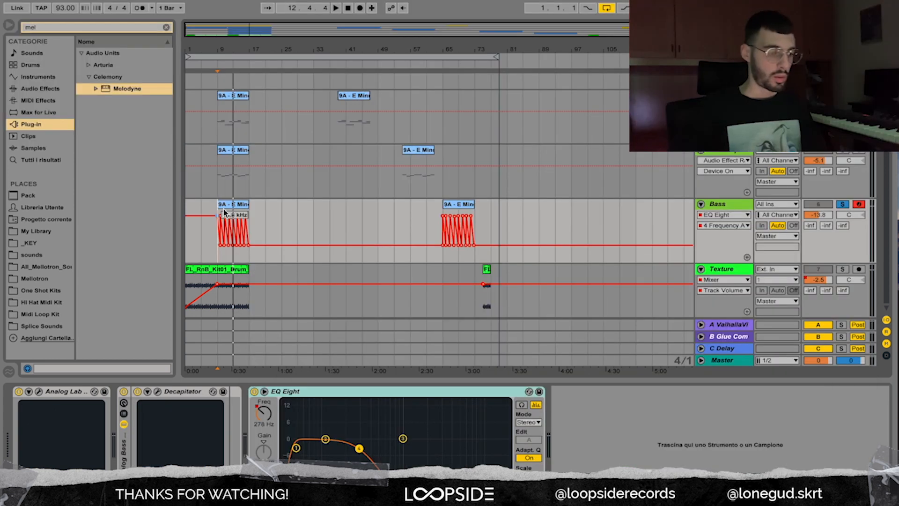
- Show the notes of the Bass clip at bar 9, play it through, and return to the track's devices
{"action": "left_click", "coordinate": [218, 253]}
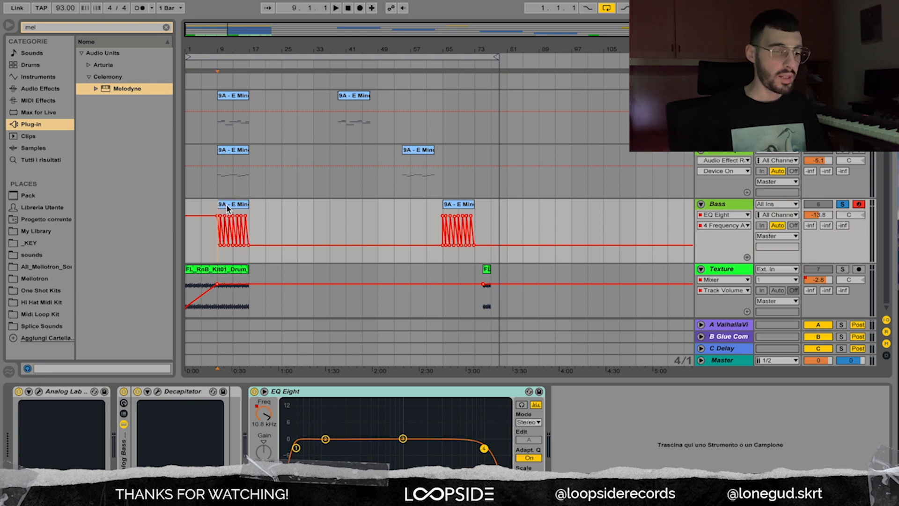
{"action": "double_click", "coordinate": [227, 206]}
{"action": "key", "text": "space"}
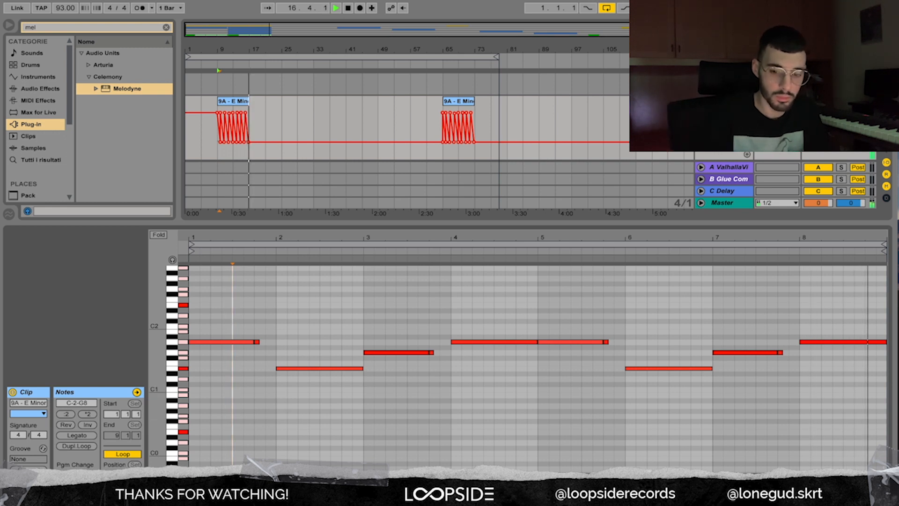
{"action": "key", "text": "space"}
{"action": "key", "text": "shift+Tab"}
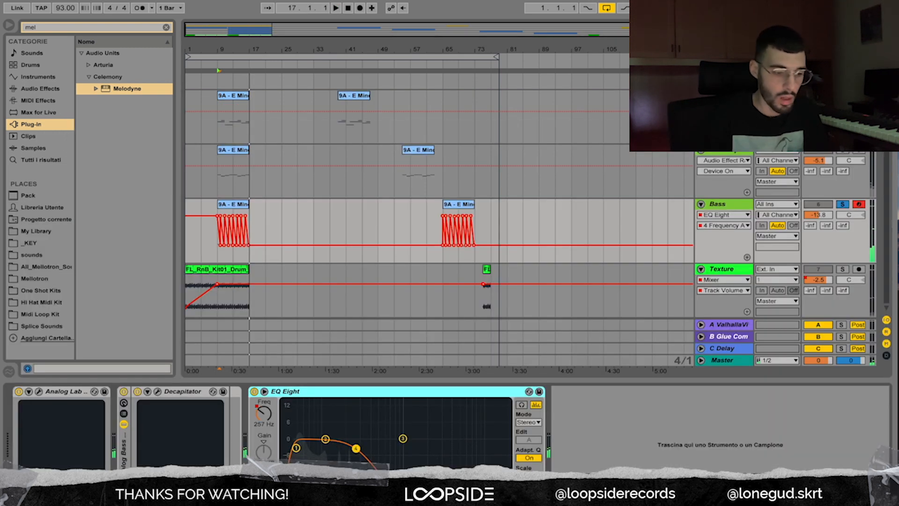
- Inspect the Bass track's Analog Lab preset and its Decapitator saturation settings
{"action": "left_click", "coordinate": [38, 392]}
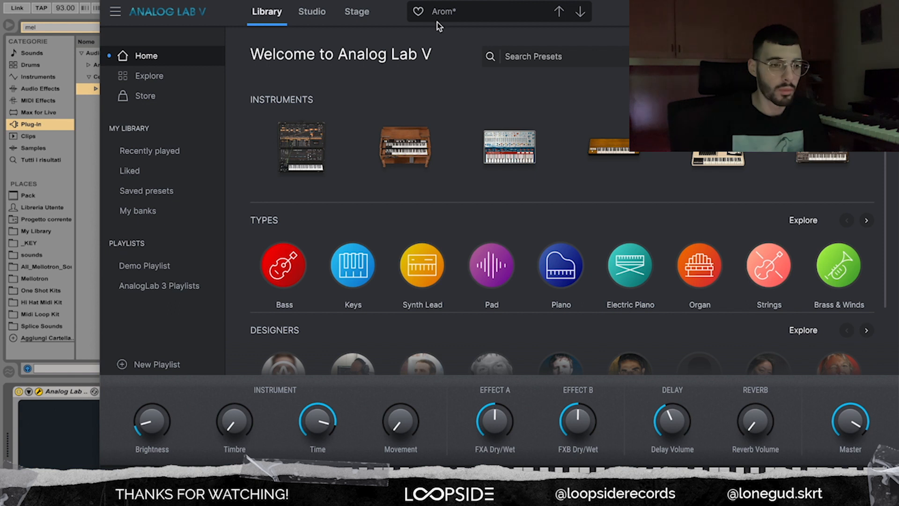
{"action": "left_click", "coordinate": [111, 2]}
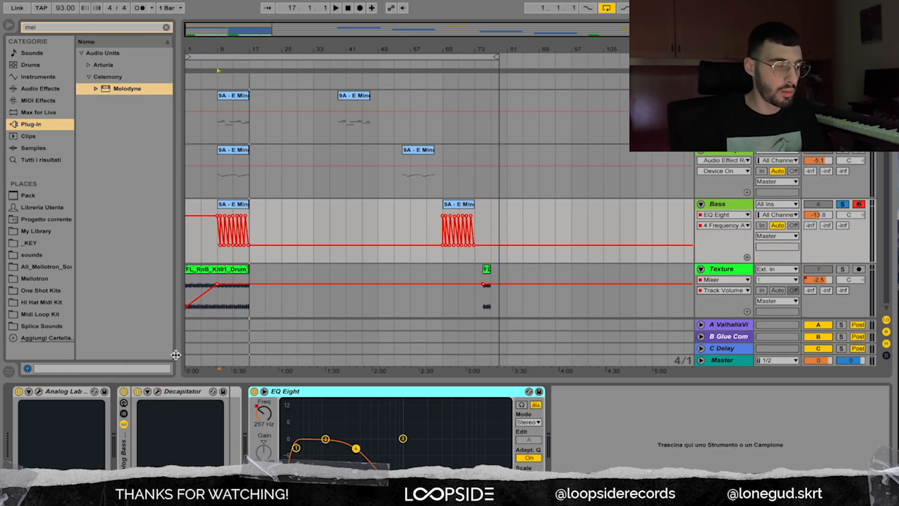
{"action": "left_click", "coordinate": [158, 392]}
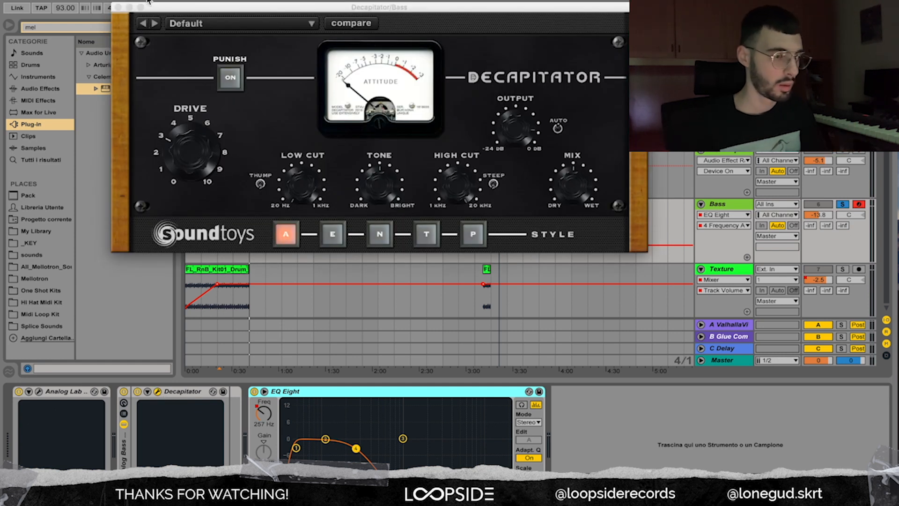
{"action": "left_click", "coordinate": [118, 8]}
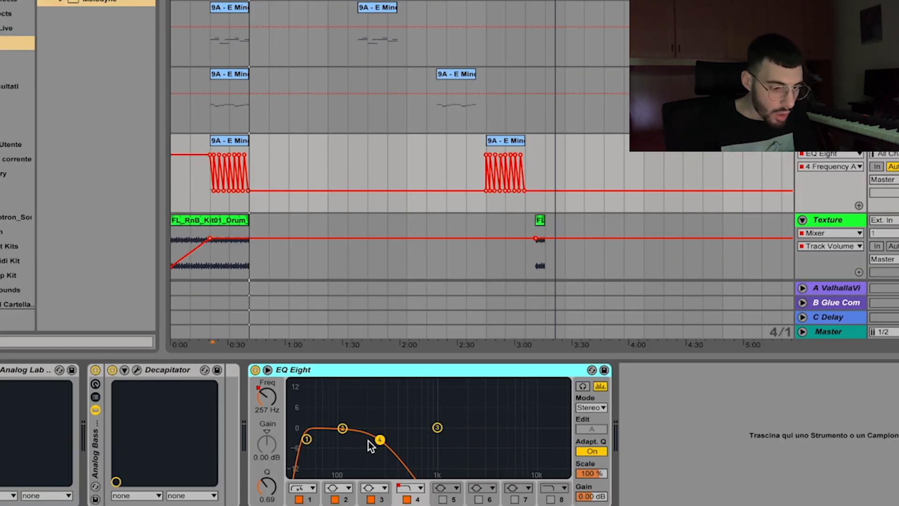
- Play the Bass track from the start of its first clip to examine the EQ Eight band 4 frequency automation
{"action": "left_click", "coordinate": [210, 174]}
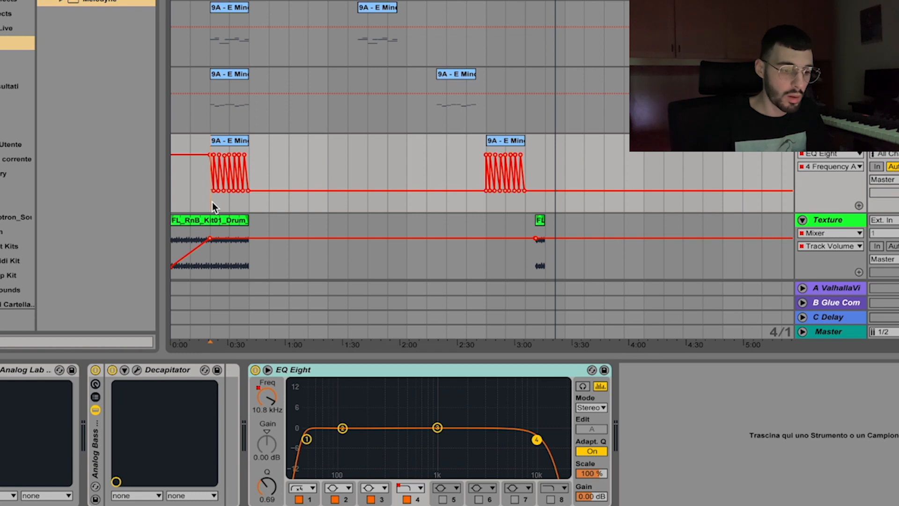
{"action": "key", "text": "space"}
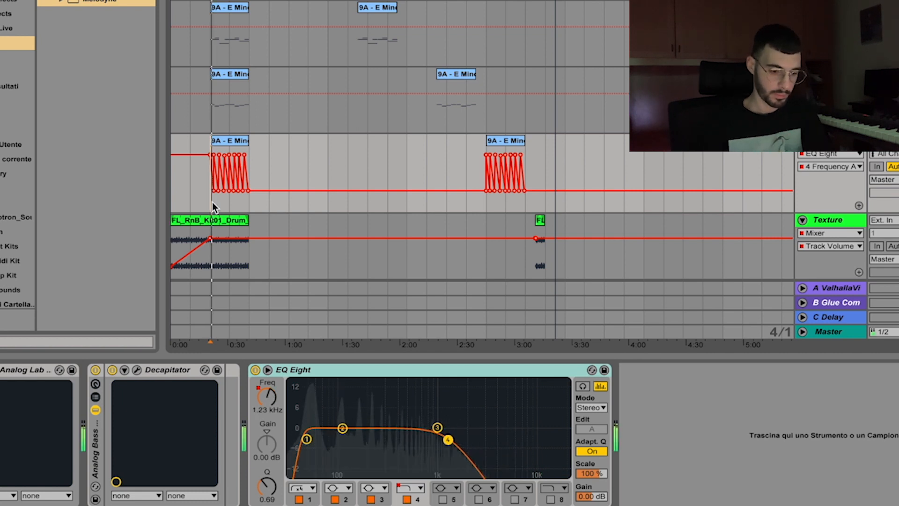